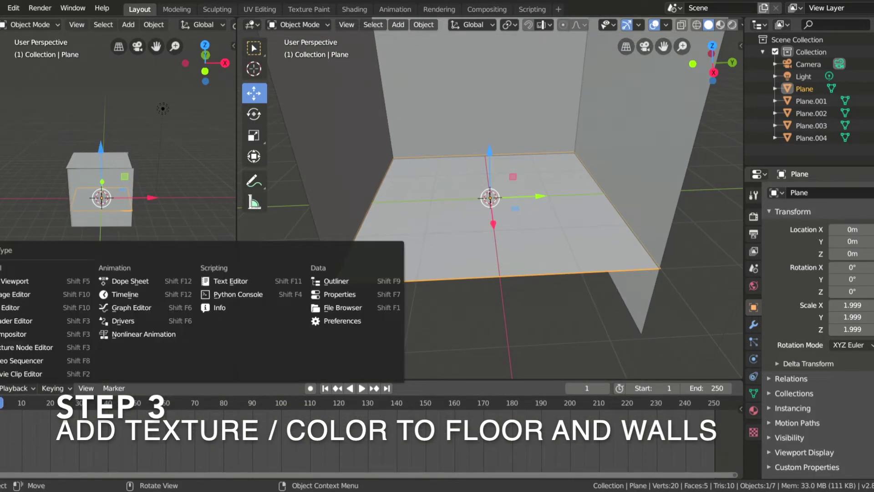
Change the timeline area to the Shader Editor and create a new material for the floor plane.
{"action": "left_click", "coordinate": [2, 325]}
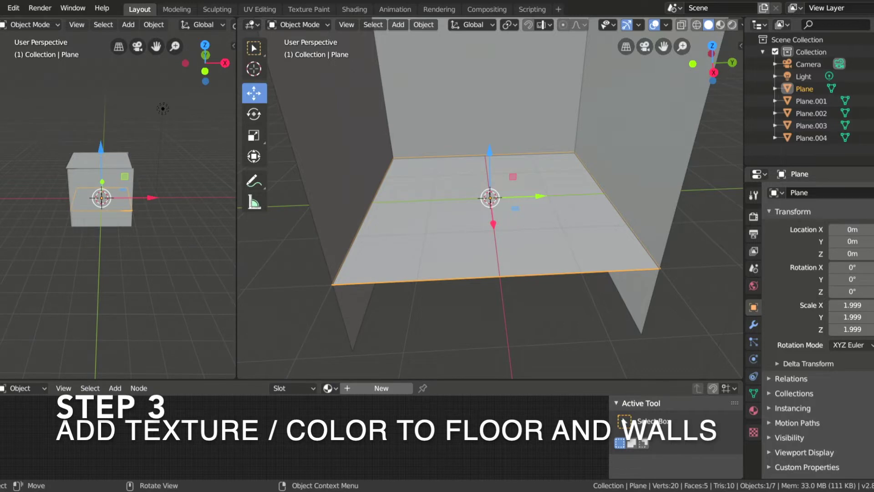
{"action": "left_click", "coordinate": [350, 387]}
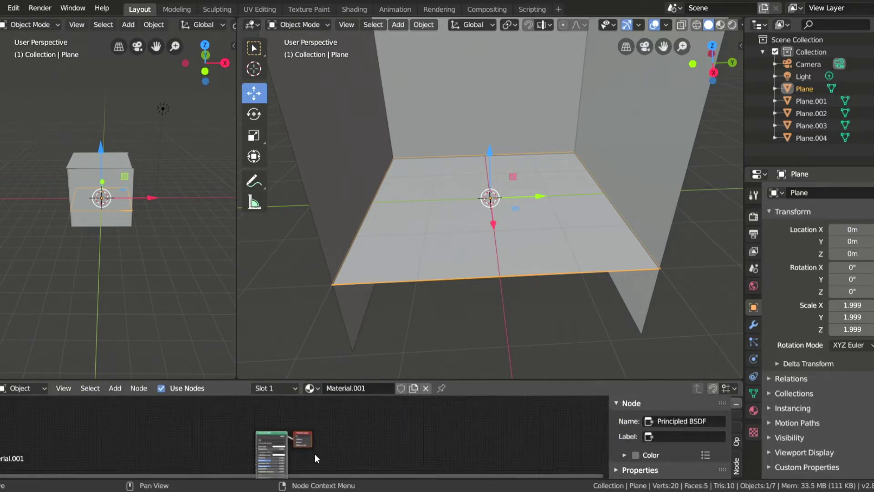
{"action": "scroll", "coordinate": [318, 457], "scroll_direction": "up", "scroll_amount": 4}
{"action": "scroll", "coordinate": [396, 448], "scroll_direction": "down", "scroll_amount": 1}
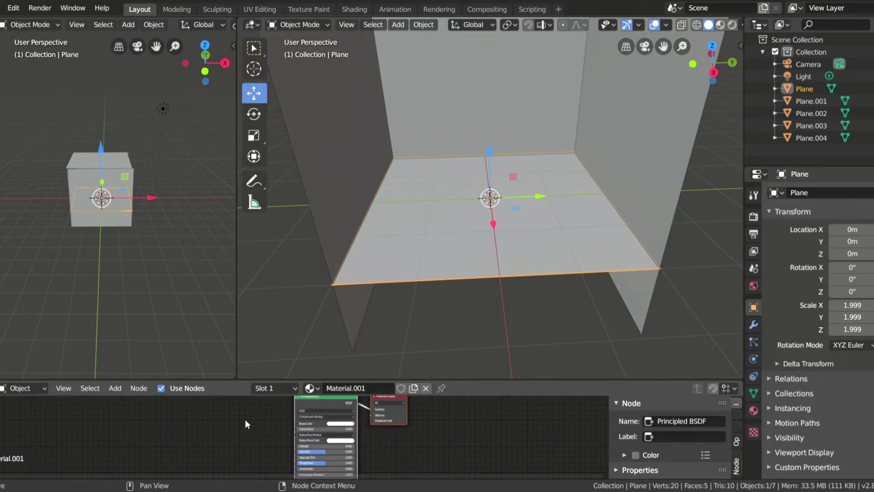
{"action": "middle_click_drag", "start_coordinate": [390, 437], "coordinate": [413, 464]}
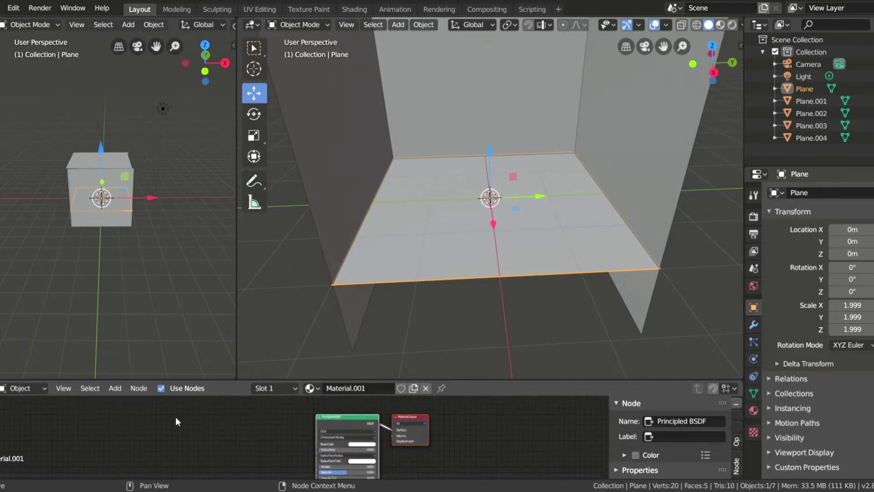
Add an Image Texture node and connect its Color output to the floor material's Base Color.
{"action": "key", "text": "shift+a"}
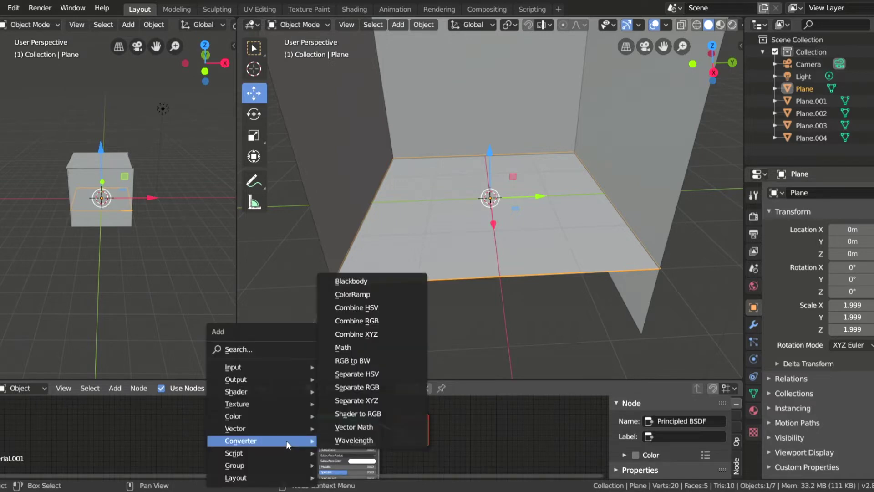
{"action": "mouse_move", "coordinate": [282, 396]}
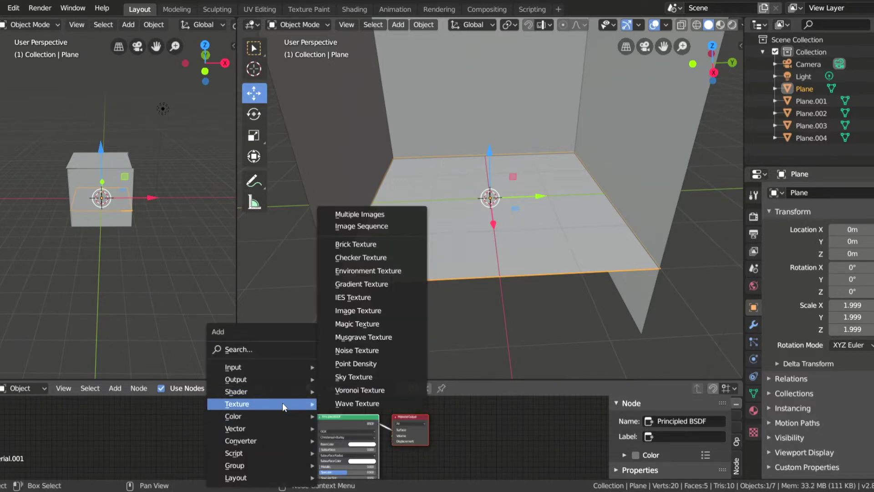
{"action": "left_click", "coordinate": [360, 309]}
{"action": "left_click", "coordinate": [230, 416]}
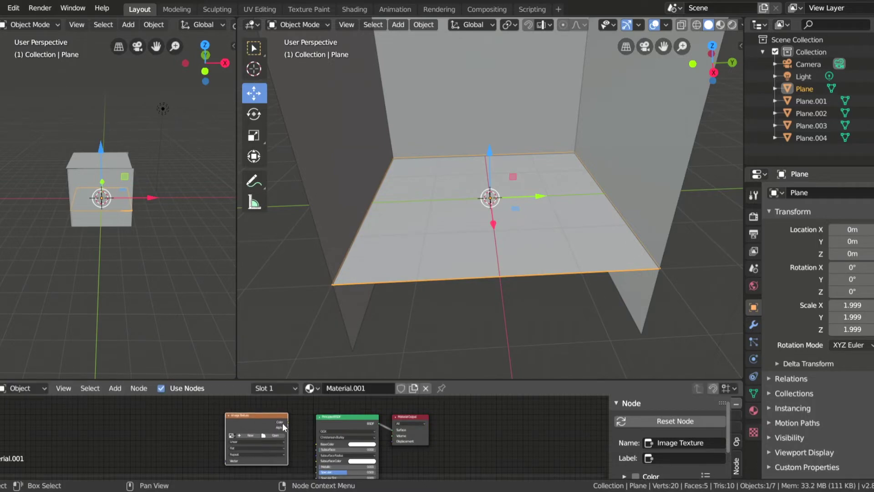
{"action": "left_click_drag", "start_coordinate": [288, 421], "coordinate": [316, 445]}
Load marble floor.jpg from the desktop's SCENE TU folder into the floor's Image Texture node.
{"action": "left_click", "coordinate": [282, 434]}
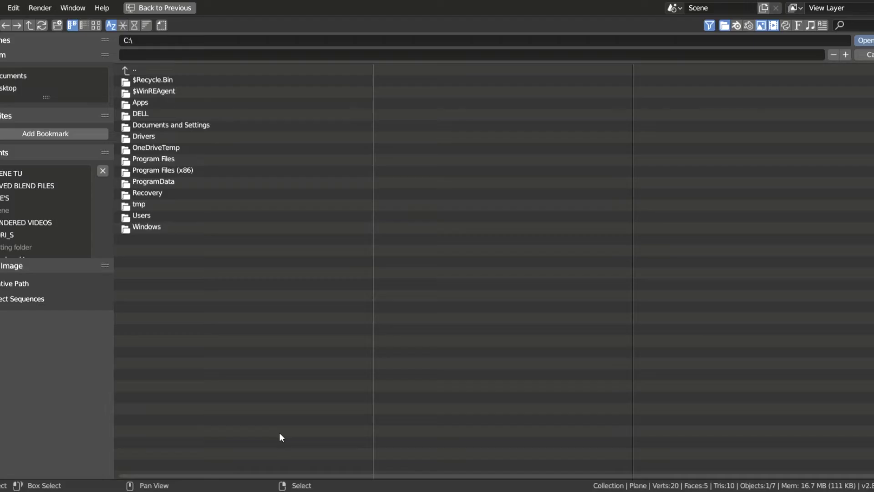
{"action": "left_click", "coordinate": [3, 90]}
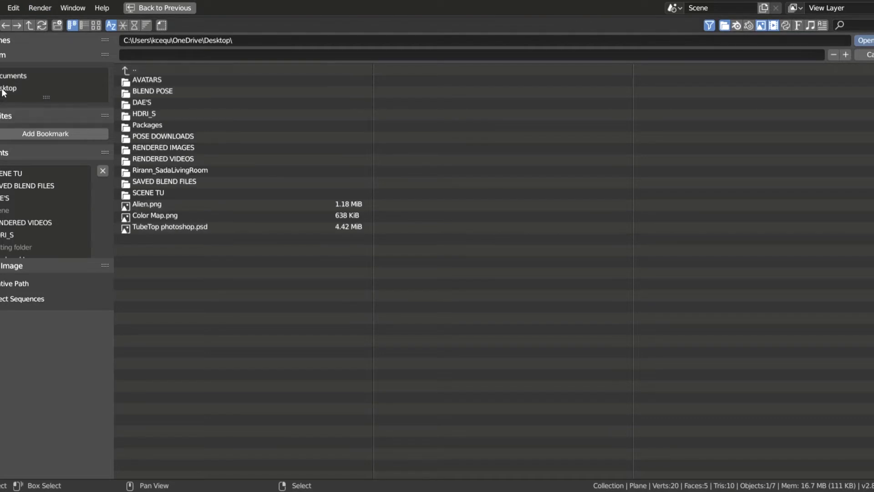
{"action": "double_click", "coordinate": [162, 194]}
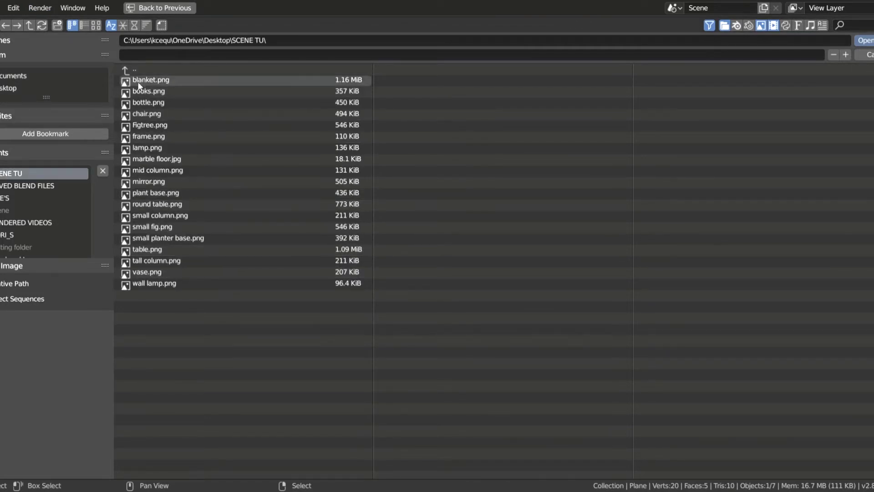
{"action": "double_click", "coordinate": [151, 158]}
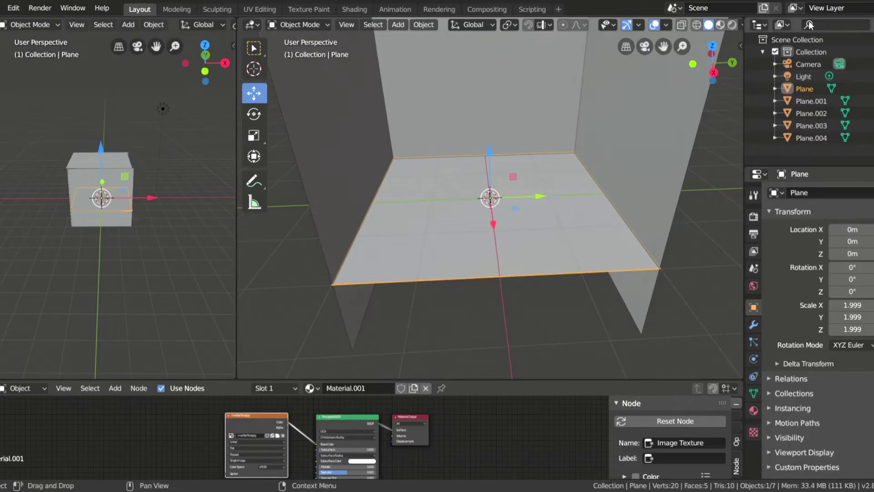
Switch the main 3D viewport to rendered shading to preview the marble floor.
{"action": "left_click", "coordinate": [733, 26]}
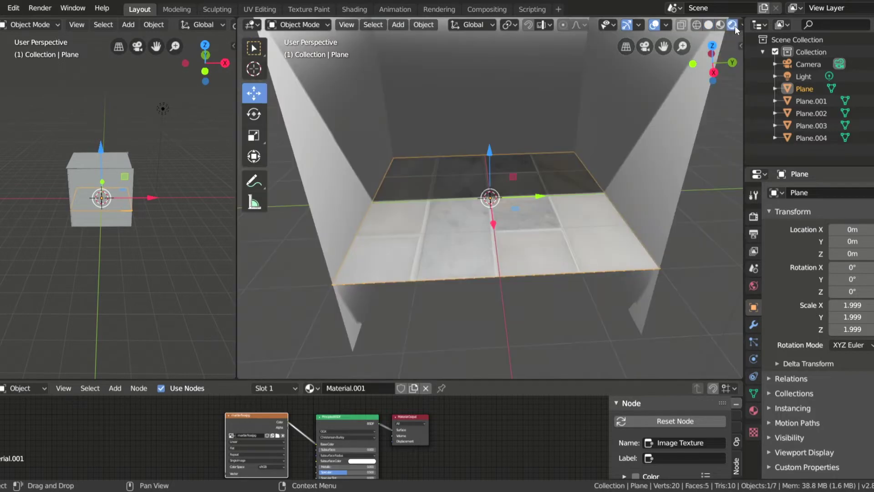
{"action": "scroll", "coordinate": [498, 201], "scroll_direction": "up", "scroll_amount": 4}
{"action": "scroll", "coordinate": [341, 448], "scroll_direction": "down", "scroll_amount": 1}
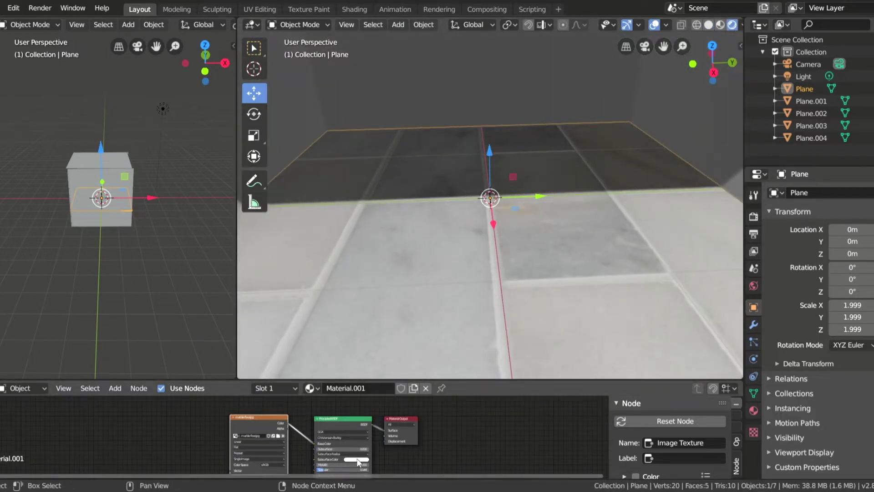
Set the floor material's Roughness to 1.000 and its Specular to 0.042.
{"action": "left_click", "coordinate": [354, 420]}
{"action": "scroll", "coordinate": [335, 446], "scroll_direction": "up", "scroll_amount": 3}
{"action": "middle_click_drag", "start_coordinate": [333, 447], "coordinate": [305, 399]}
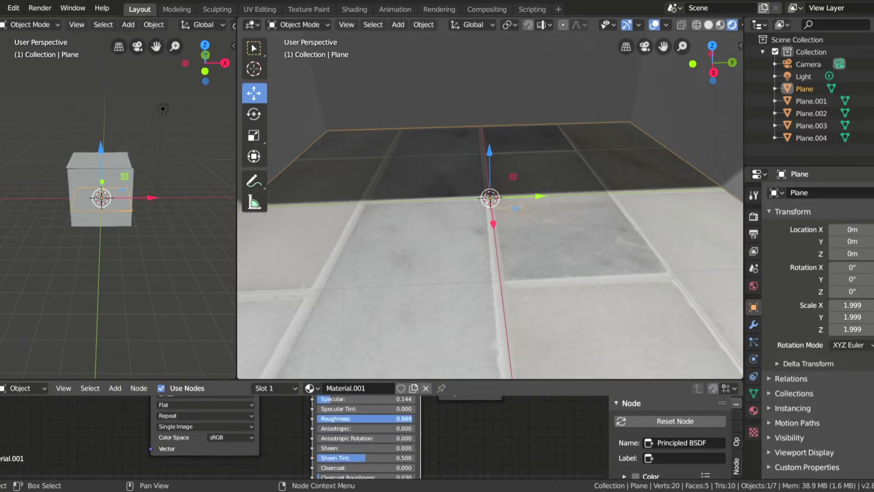
{"action": "middle_click_drag", "start_coordinate": [420, 419], "coordinate": [414, 461]}
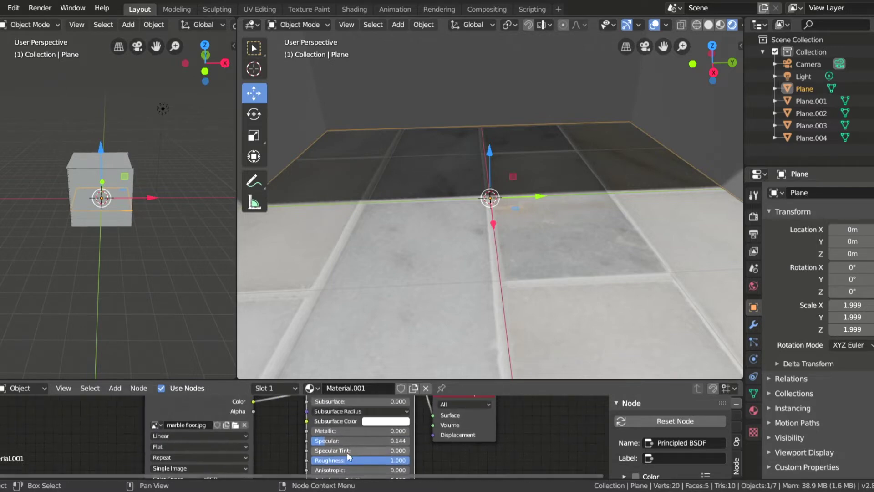
{"action": "left_click_drag", "start_coordinate": [408, 440], "coordinate": [318, 441]}
{"action": "scroll", "coordinate": [412, 417], "scroll_direction": "down", "scroll_amount": 1}
{"action": "scroll", "coordinate": [478, 274], "scroll_direction": "down", "scroll_amount": 3}
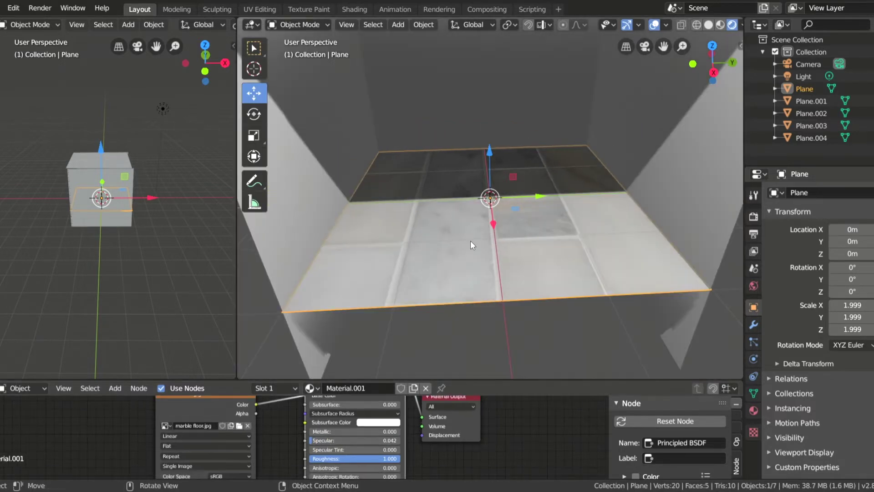
Give the room's side and back walls new materials with a dark navy Base Color.
{"action": "middle_click_drag", "start_coordinate": [471, 242], "coordinate": [470, 231]}
{"action": "scroll", "coordinate": [472, 235], "scroll_direction": "up", "scroll_amount": 1}
{"action": "scroll", "coordinate": [474, 242], "scroll_direction": "down", "scroll_amount": 1}
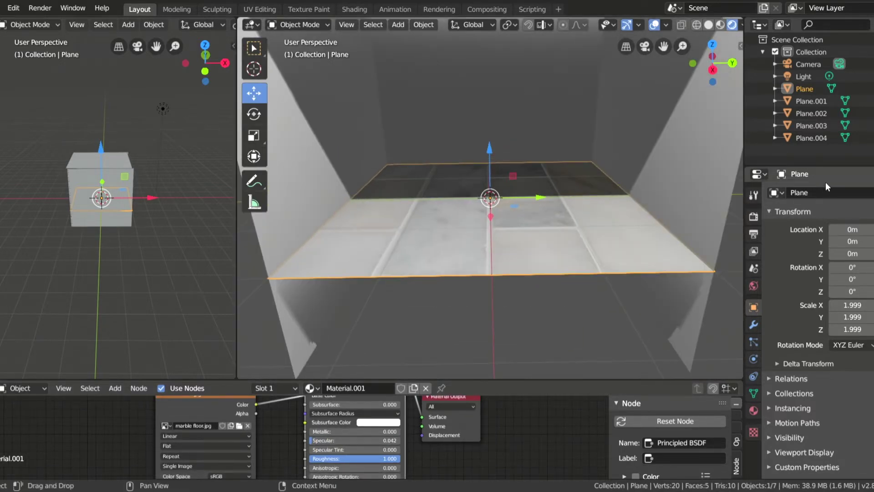
{"action": "scroll", "coordinate": [649, 132], "scroll_direction": "down", "scroll_amount": 1}
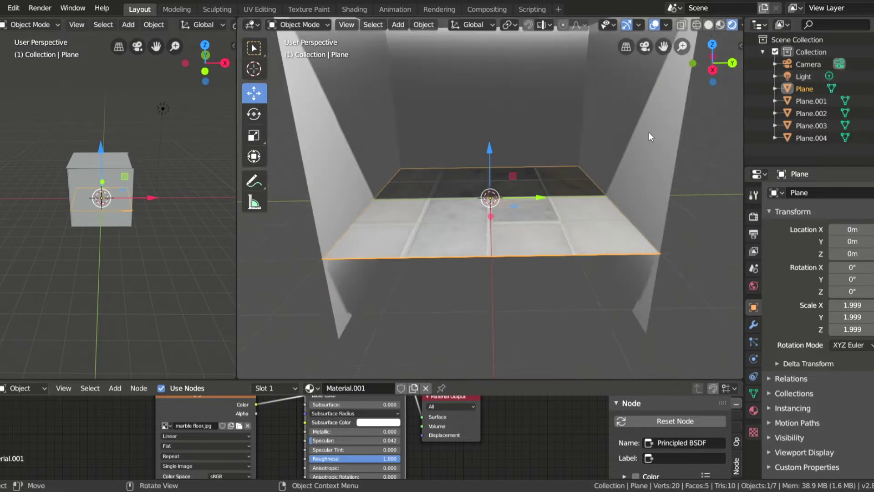
{"action": "scroll", "coordinate": [632, 151], "scroll_direction": "down", "scroll_amount": 1}
{"action": "scroll", "coordinate": [628, 147], "scroll_direction": "up", "scroll_amount": 1}
{"action": "mouse_move", "coordinate": [628, 147]}
{"action": "middle_mouse_down"}
{"action": "mouse_move", "coordinate": [621, 165]}
{"action": "mouse_move", "coordinate": [614, 154]}
{"action": "middle_mouse_up"}
{"action": "left_click", "coordinate": [384, 145]}
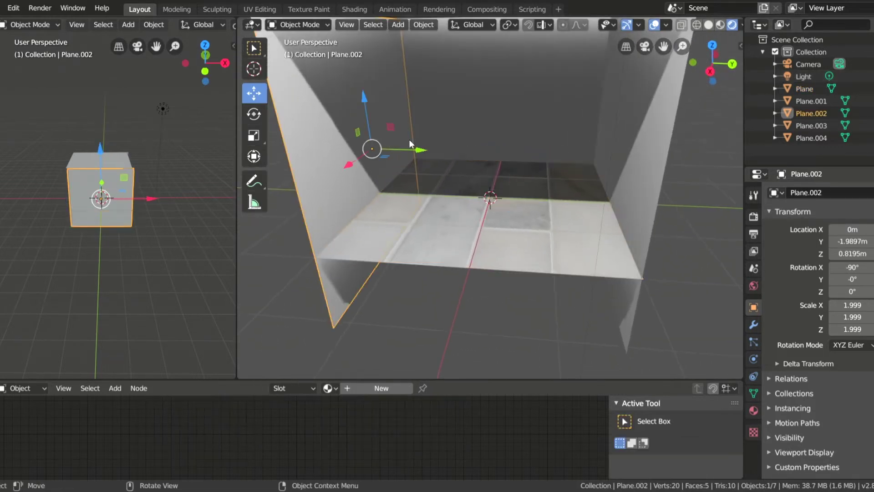
{"action": "left_click", "coordinate": [753, 410]}
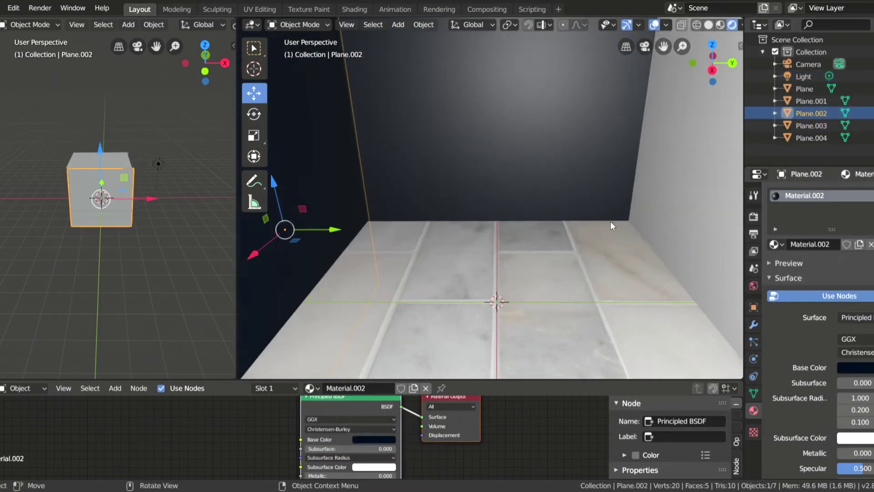
{"action": "left_click", "coordinate": [812, 136]}
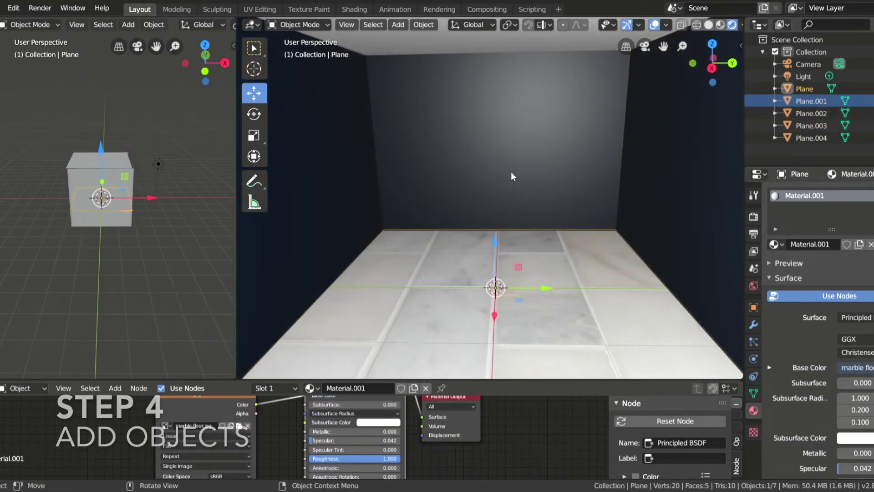
Append the objects stored in table.blend from the desktop's SCENE TU folder into the room scene.
{"action": "left_click", "coordinate": [2, 8]}
{"action": "left_click", "coordinate": [14, 8]}
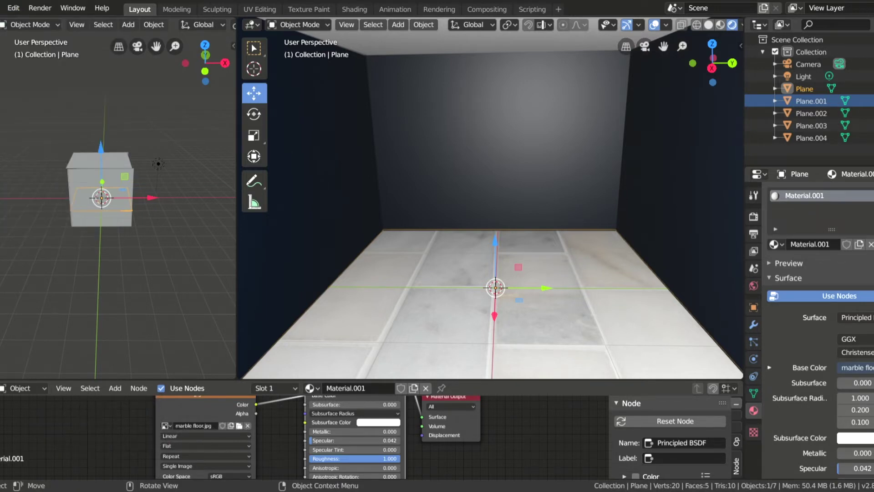
{"action": "left_click", "coordinate": [2, 8]}
{"action": "left_click", "coordinate": [20, 144]}
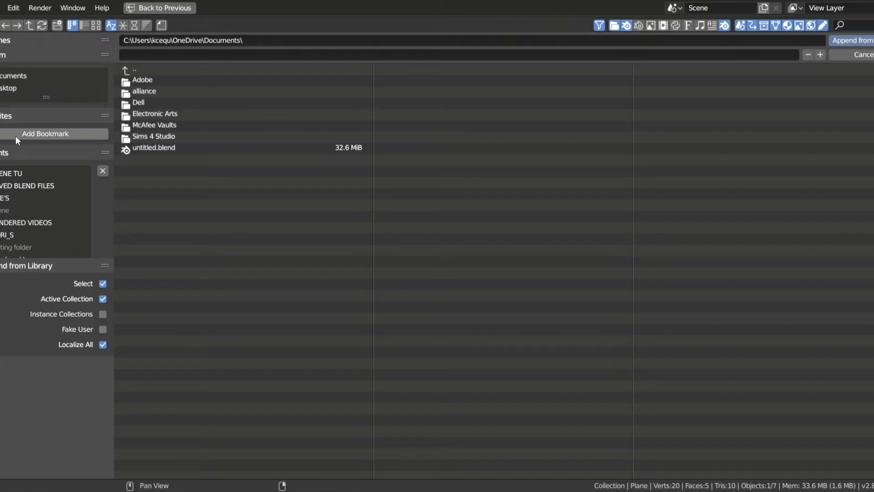
{"action": "left_click", "coordinate": [7, 88]}
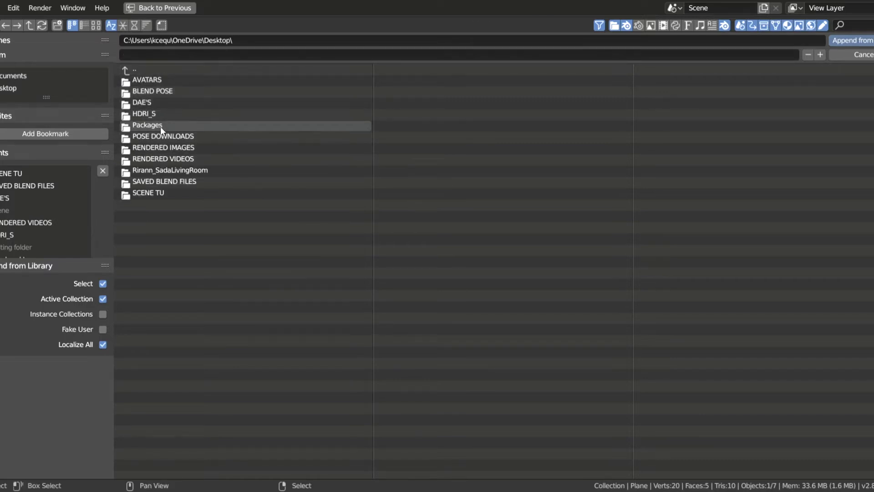
{"action": "left_click", "coordinate": [163, 191]}
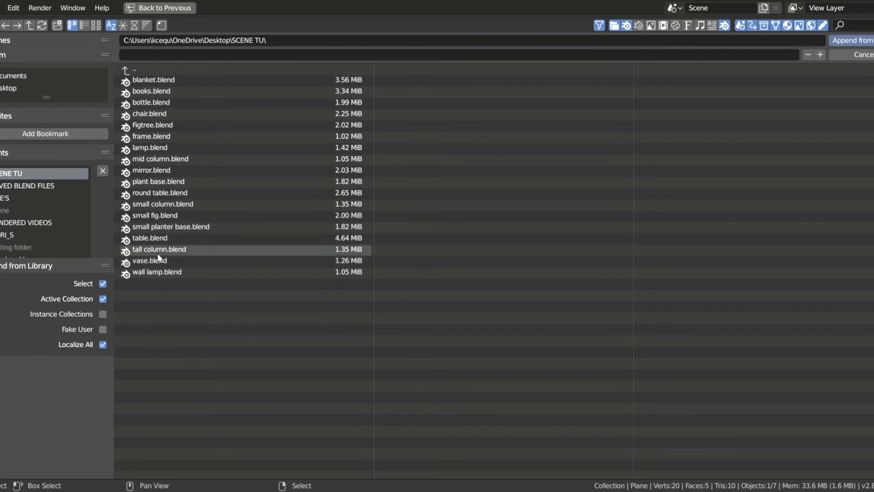
{"action": "double_click", "coordinate": [155, 239]}
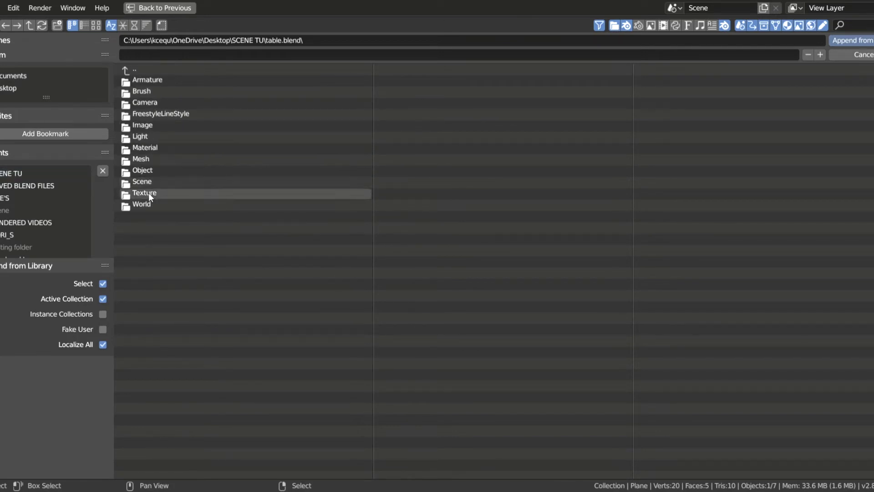
{"action": "double_click", "coordinate": [152, 172]}
{"action": "left_click_drag", "start_coordinate": [154, 206], "coordinate": [161, 155]}
{"action": "key", "text": "Return"}
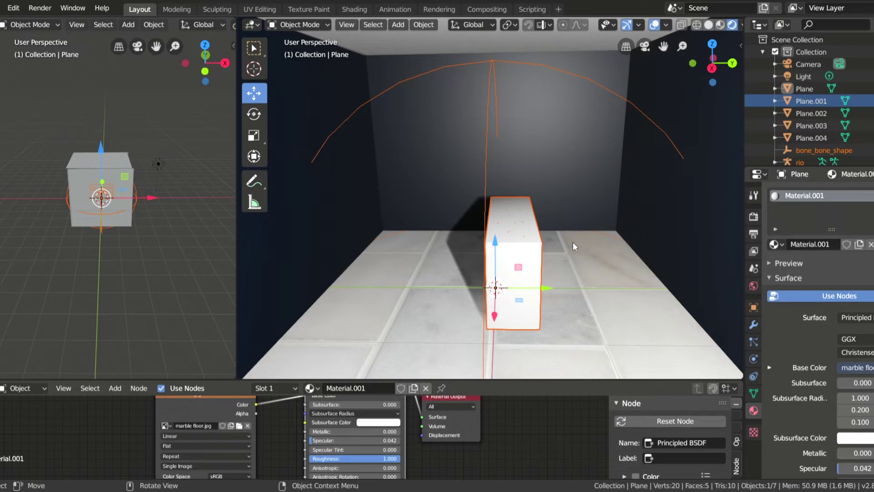
Move the Plane.001 wall along the X axis to the floor edge beyond the end of the table.
{"action": "scroll", "coordinate": [576, 242], "scroll_direction": "down", "scroll_amount": 5}
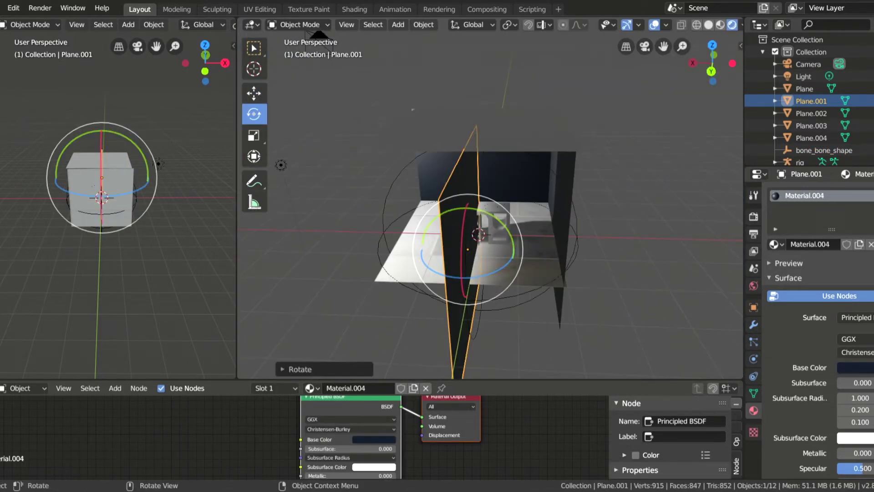
{"action": "key", "text": "g"}
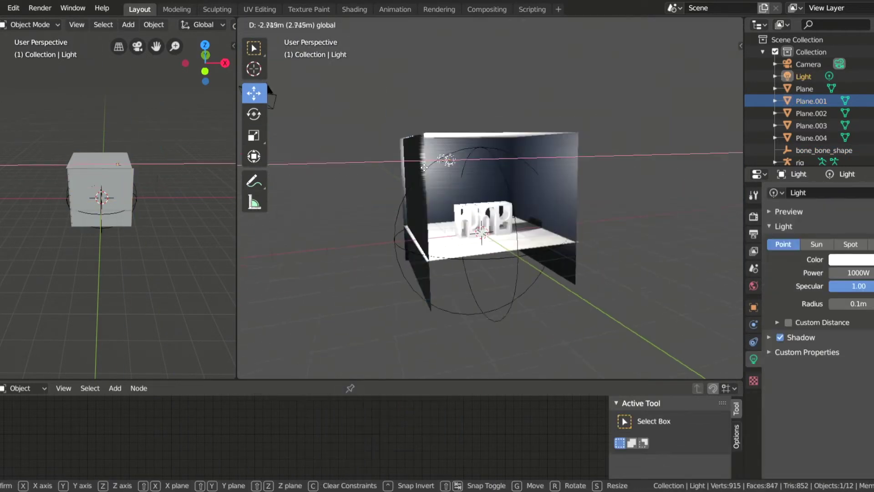
{"action": "left_click", "coordinate": [409, 186]}
{"action": "key", "text": "g"}
{"action": "left_click", "coordinate": [526, 236]}
{"action": "mouse_move", "coordinate": [526, 235]}
{"action": "middle_mouse_down"}
{"action": "mouse_move", "coordinate": [493, 257]}
{"action": "mouse_move", "coordinate": [518, 235]}
{"action": "middle_mouse_up"}
{"action": "scroll", "coordinate": [518, 235], "scroll_direction": "up", "scroll_amount": 3}
{"action": "scroll", "coordinate": [520, 239], "scroll_direction": "down", "scroll_amount": 3}
Delete the bone_bone_shape object that was appended with the table.
{"action": "left_click", "coordinate": [458, 192]}
{"action": "right_click", "coordinate": [458, 192]}
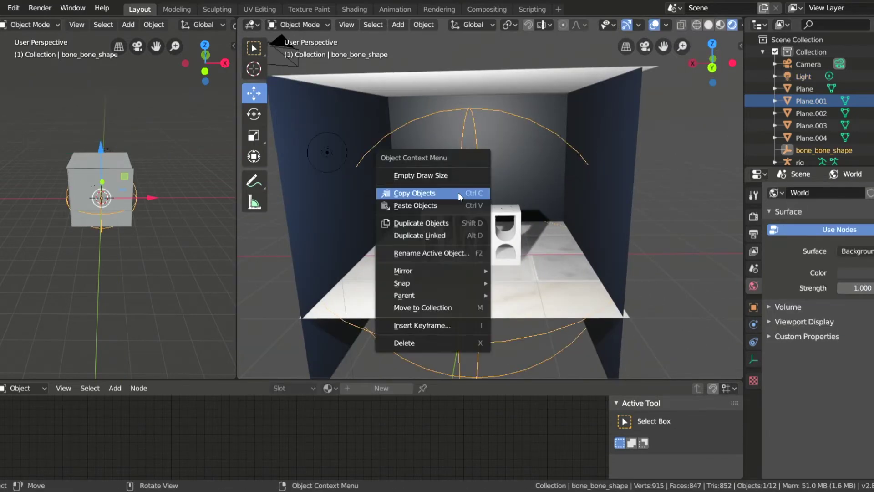
{"action": "left_click", "coordinate": [438, 342]}
Remove the DIFFUSE.002 material from the table mesh and create a new node-based material for it.
{"action": "scroll", "coordinate": [89, 257], "scroll_direction": "up", "scroll_amount": 3}
{"action": "scroll", "coordinate": [90, 258], "scroll_direction": "up", "scroll_amount": 5}
{"action": "middle_click_drag", "start_coordinate": [159, 240], "coordinate": [209, 234]}
{"action": "left_click", "coordinate": [509, 210]}
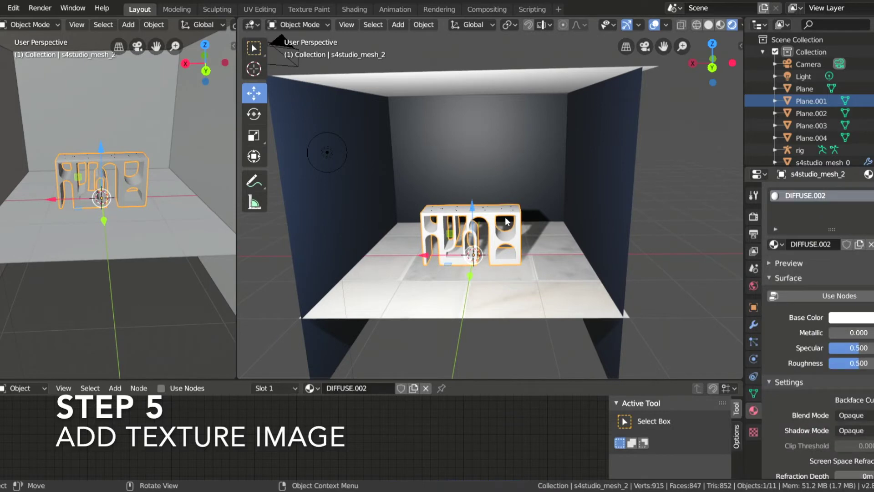
{"action": "left_click", "coordinate": [425, 388]}
{"action": "left_click", "coordinate": [391, 388]}
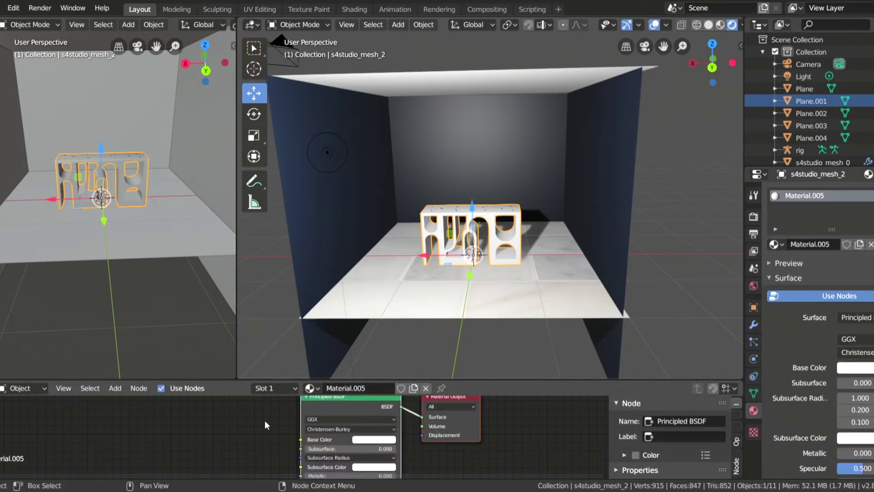
Add an Image Texture node and connect its Color output to the table material's Base Color.
{"action": "key", "text": "shift+a"}
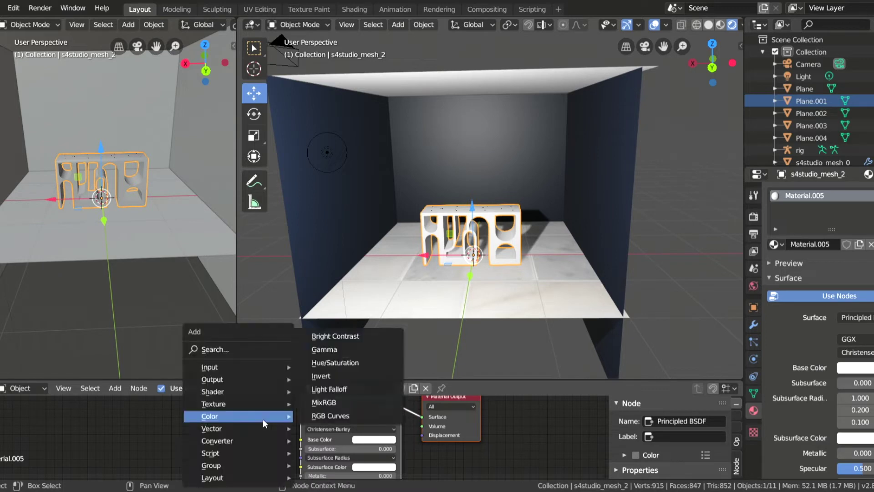
{"action": "mouse_move", "coordinate": [267, 404]}
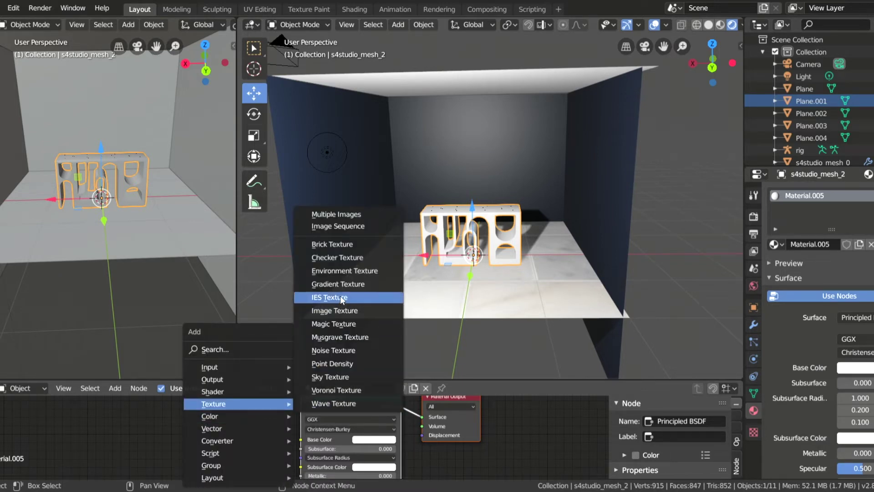
{"action": "left_click", "coordinate": [342, 311]}
{"action": "left_click", "coordinate": [237, 437]}
{"action": "left_click_drag", "start_coordinate": [285, 423], "coordinate": [296, 444]}
Load table.png from the SCENE TU folder into the table material's Image Texture node.
{"action": "left_click", "coordinate": [263, 445]}
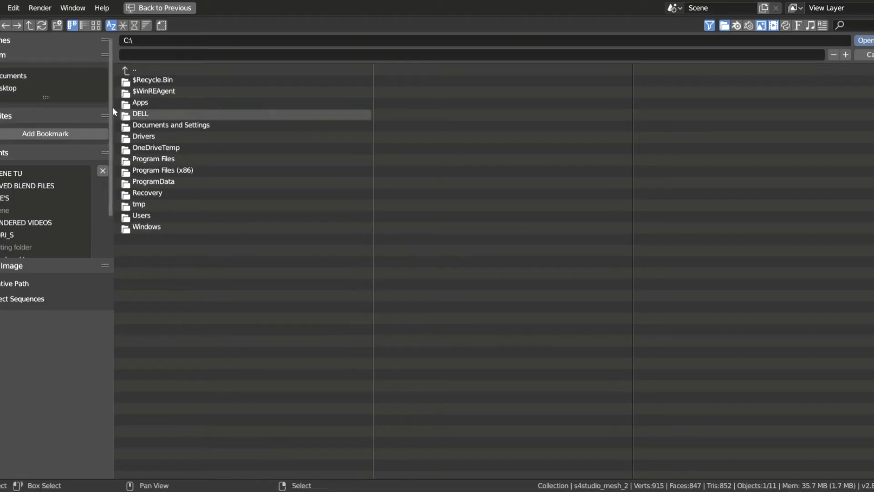
{"action": "left_click", "coordinate": [11, 88]}
{"action": "left_click", "coordinate": [136, 192]}
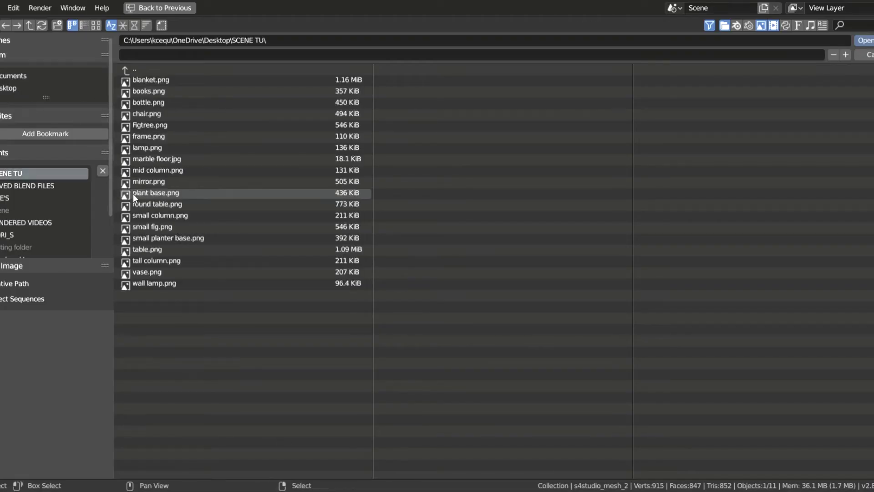
{"action": "double_click", "coordinate": [158, 248]}
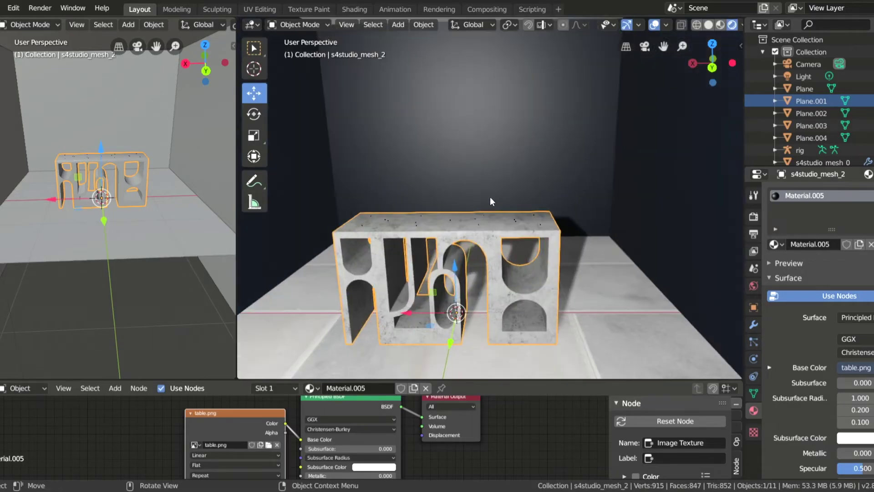
Move the table along the Y axis towards the back wall.
{"action": "middle_click_drag", "start_coordinate": [471, 210], "coordinate": [445, 214]}
{"action": "key", "text": "g"}
{"action": "key", "text": "y"}
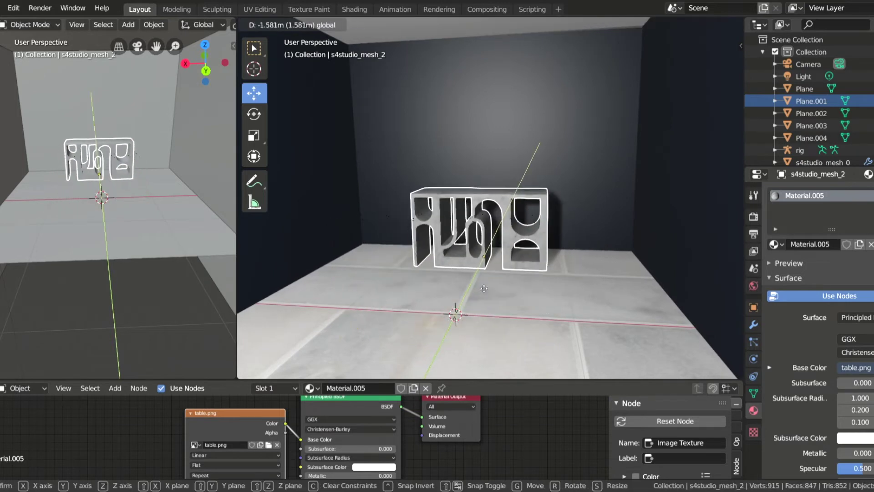
{"action": "left_click", "coordinate": [487, 282]}
{"action": "mouse_move", "coordinate": [485, 282]}
{"action": "middle_mouse_down"}
{"action": "mouse_move", "coordinate": [556, 282]}
{"action": "mouse_move", "coordinate": [490, 277]}
{"action": "middle_mouse_up"}
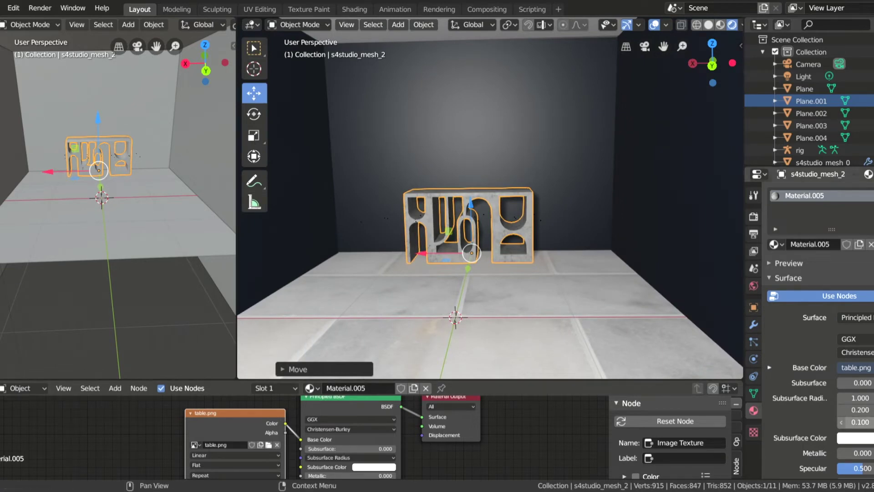
Set the table material's Specular to 0.000 and its Roughness to 0.285.
{"action": "scroll", "coordinate": [490, 198], "scroll_direction": "down", "scroll_amount": 2}
{"action": "scroll", "coordinate": [872, 116], "scroll_direction": "down", "scroll_amount": 1}
{"action": "scroll", "coordinate": [545, 174], "scroll_direction": "up", "scroll_amount": 4}
{"action": "scroll", "coordinate": [367, 468], "scroll_direction": "up", "scroll_amount": 1}
{"action": "middle_click_drag", "start_coordinate": [367, 468], "coordinate": [395, 409]}
{"action": "left_click_drag", "start_coordinate": [383, 429], "coordinate": [333, 428]}
{"action": "left_click_drag", "start_coordinate": [383, 449], "coordinate": [334, 449]}
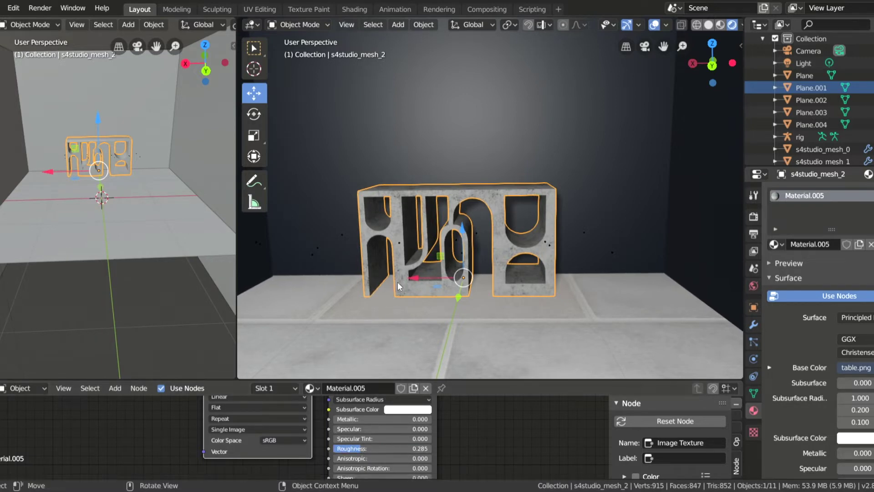
{"action": "left_click", "coordinate": [593, 142]}
{"action": "scroll", "coordinate": [501, 158], "scroll_direction": "down", "scroll_amount": 2, "text": "ctrl"}
{"action": "mouse_move", "coordinate": [507, 157]}
{"action": "middle_mouse_down"}
{"action": "mouse_move", "coordinate": [496, 156]}
{"action": "mouse_move", "coordinate": [497, 166]}
{"action": "middle_mouse_up"}
{"action": "scroll", "coordinate": [497, 165], "scroll_direction": "down", "scroll_amount": 2}
{"action": "mouse_move", "coordinate": [483, 196]}
{"action": "middle_mouse_down"}
{"action": "mouse_move", "coordinate": [486, 179]}
{"action": "mouse_move", "coordinate": [481, 184]}
{"action": "middle_mouse_up"}
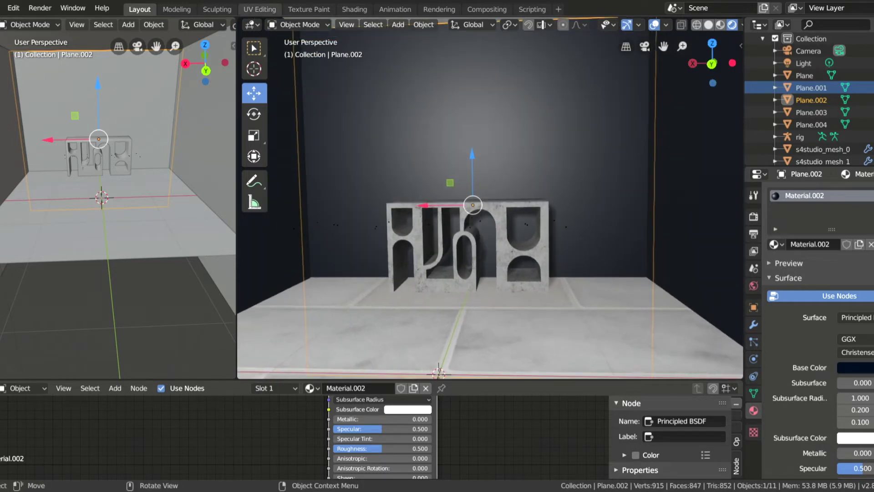
Append the objects from bottle.blend in the SCENE TU folder and place the bottles on one end of the tabletop.
{"action": "left_click", "coordinate": [6, 9]}
{"action": "mouse_move", "coordinate": [1, 8]}
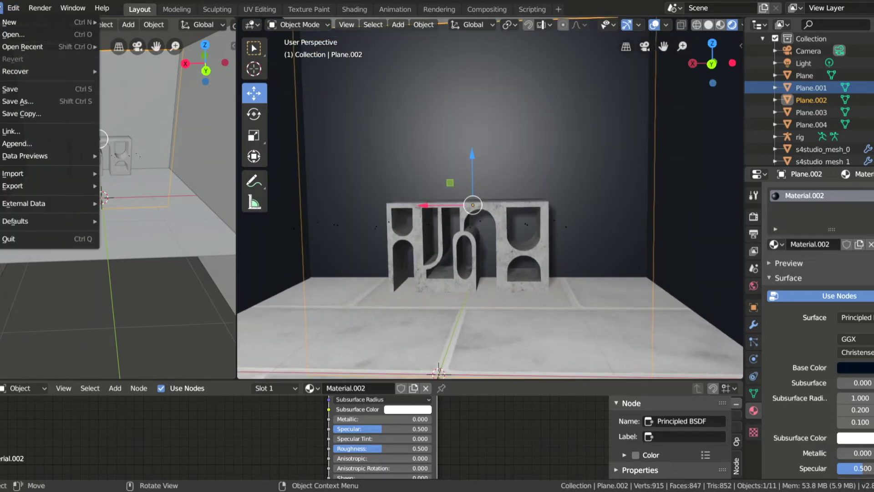
{"action": "left_click", "coordinate": [20, 145]}
{"action": "left_click", "coordinate": [24, 173]}
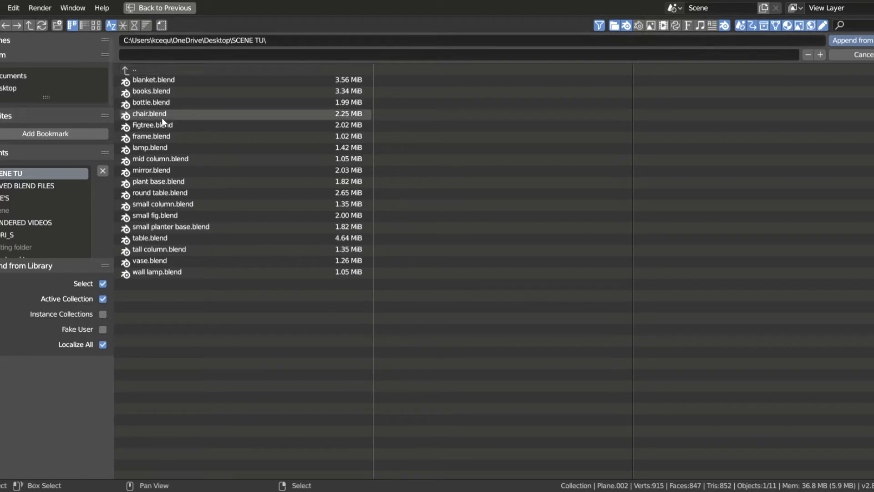
{"action": "double_click", "coordinate": [146, 101]}
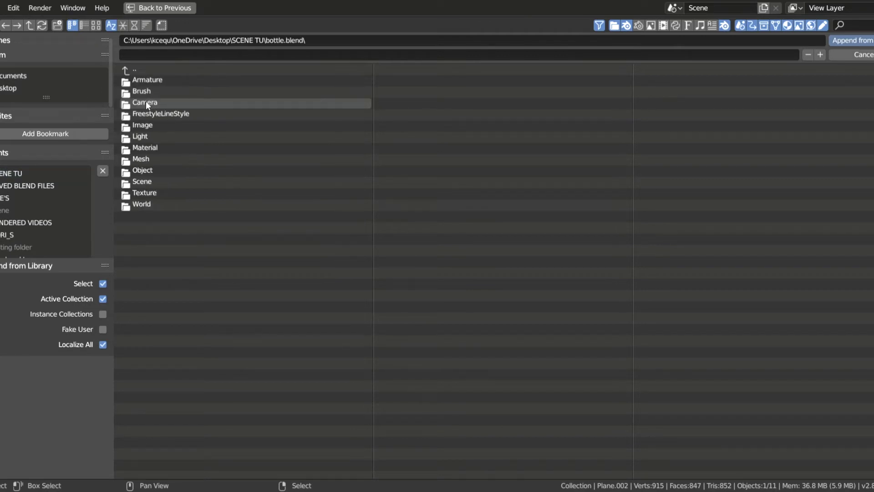
{"action": "double_click", "coordinate": [155, 170]}
{"action": "left_click_drag", "start_coordinate": [164, 190], "coordinate": [168, 157]}
{"action": "left_click", "coordinate": [851, 40]}
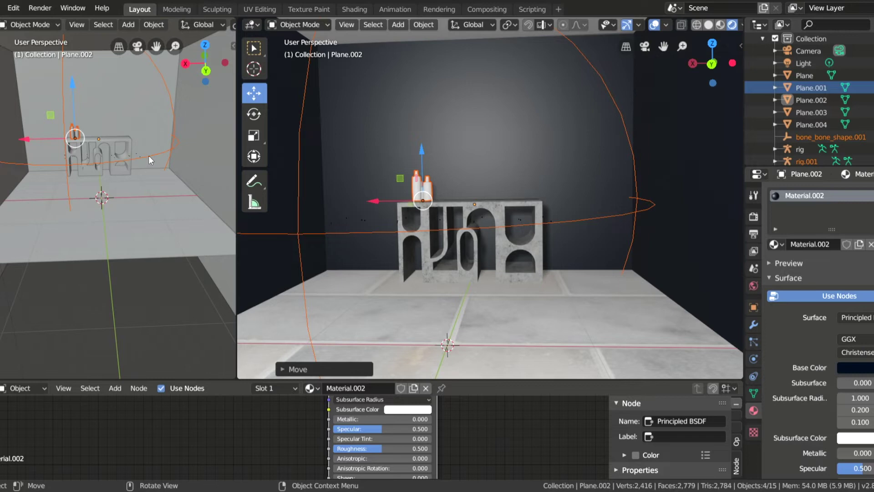
Delete the bone_bone_shape.001 object that was appended with the bottles.
{"action": "left_click", "coordinate": [148, 155]}
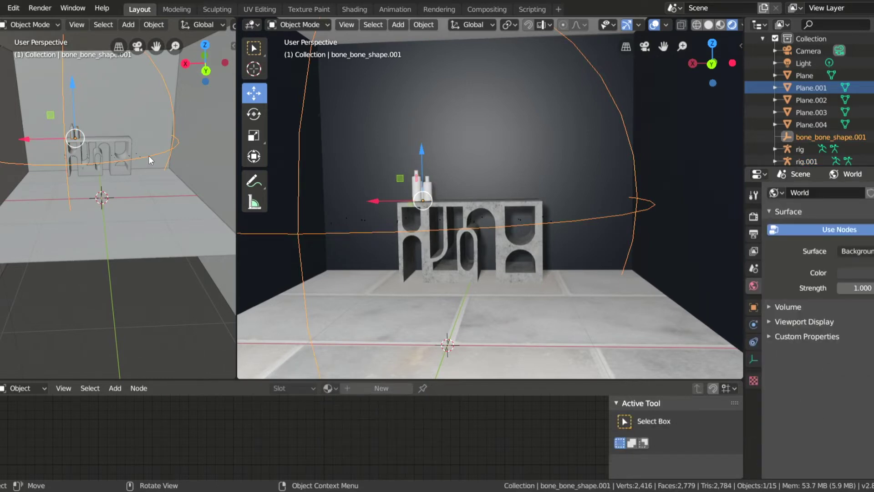
{"action": "key", "text": "Delete"}
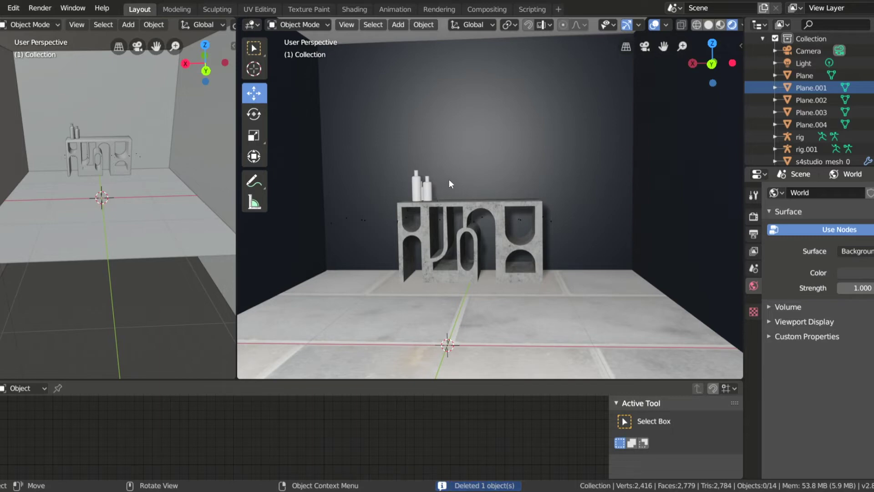
{"action": "left_click", "coordinate": [422, 184]}
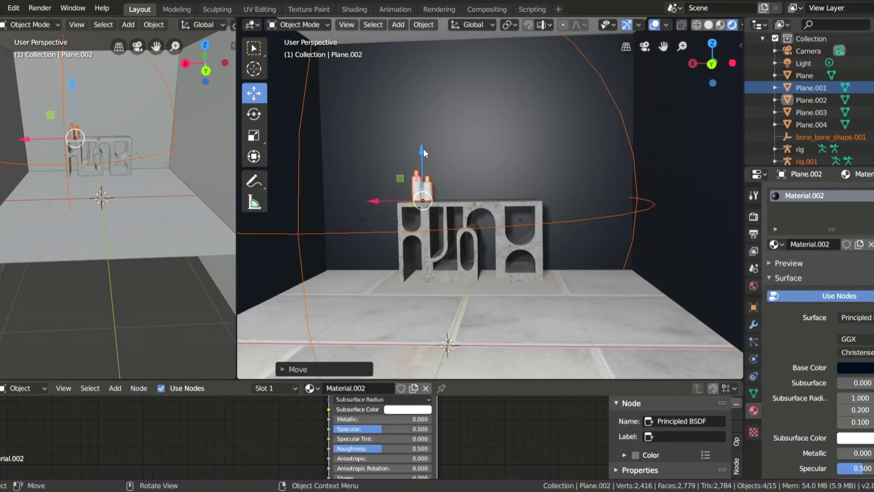
{"action": "left_click", "coordinate": [149, 155]}
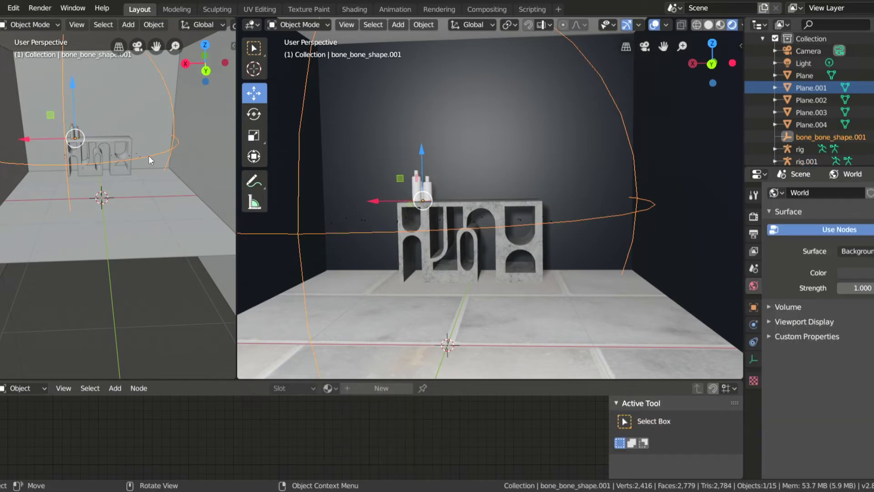
{"action": "right_click", "coordinate": [149, 155]}
{"action": "left_click", "coordinate": [106, 201]}
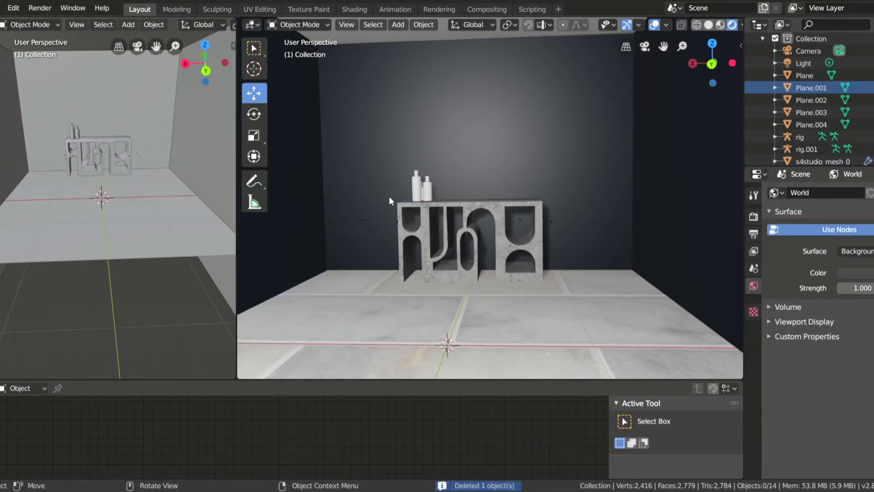
Remove the DIFFUSE.003 material from the bottle mesh and create a new node-based material for it.
{"action": "left_click", "coordinate": [424, 191]}
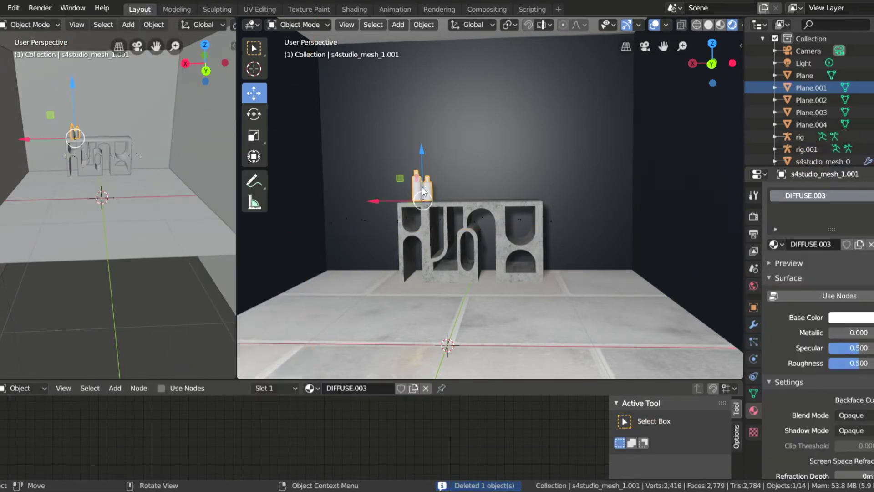
{"action": "left_click", "coordinate": [425, 388]}
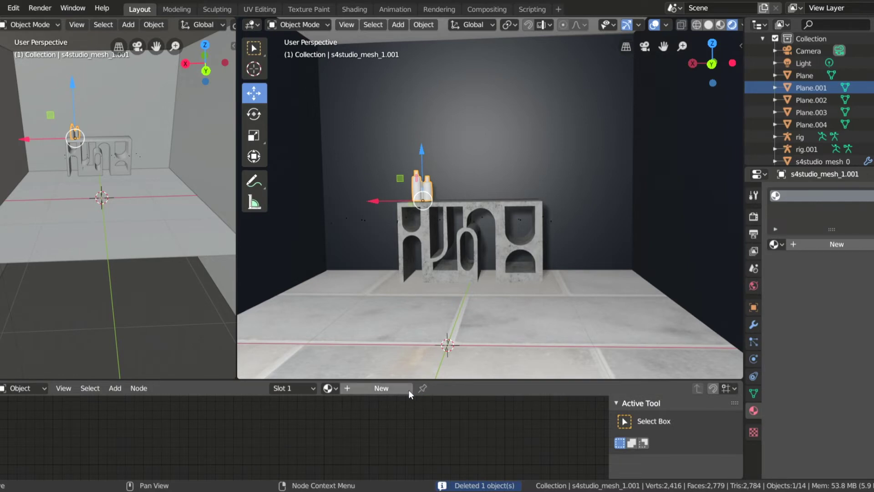
{"action": "left_click", "coordinate": [383, 392]}
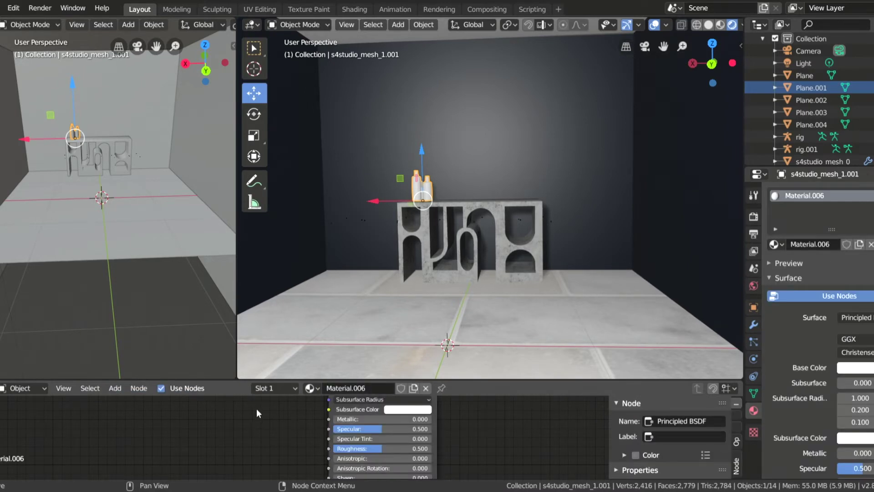
Add an Image Texture node to the bottle material and connect its Color output to Base Color.
{"action": "key", "text": "shift+a"}
{"action": "mouse_move", "coordinate": [255, 408]}
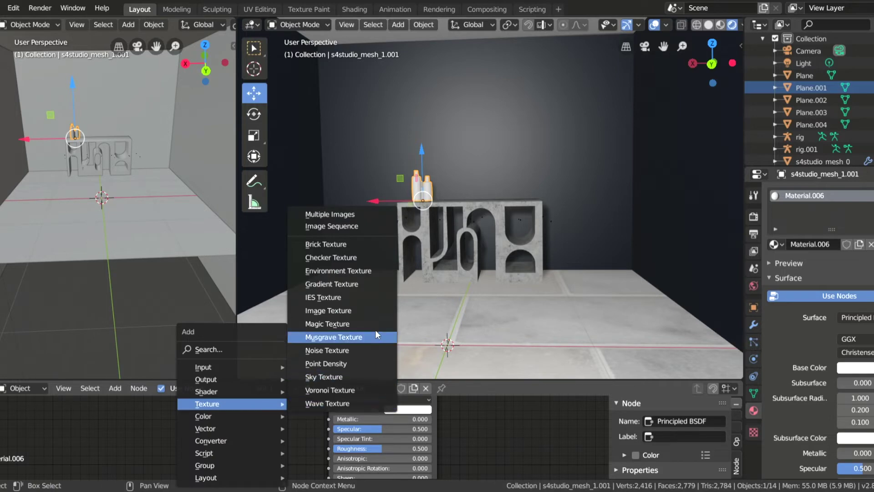
{"action": "left_click", "coordinate": [362, 310]}
{"action": "left_click", "coordinate": [249, 403]}
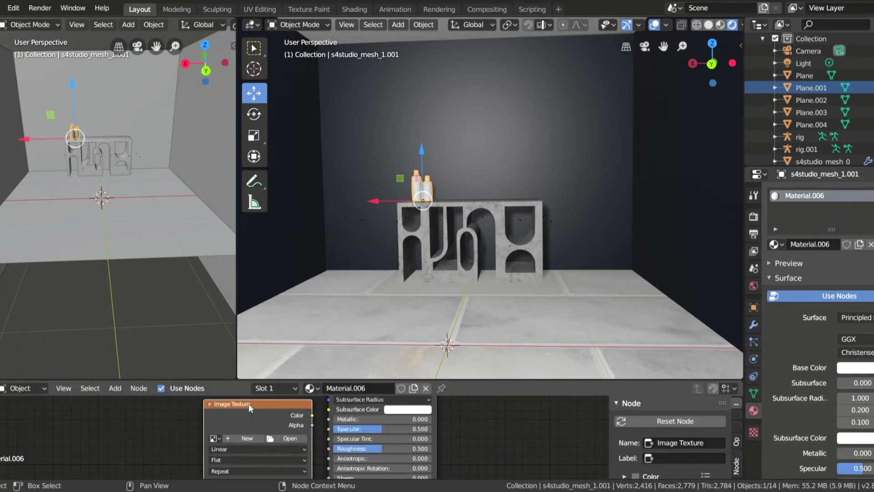
{"action": "scroll", "coordinate": [309, 419], "scroll_direction": "down", "scroll_amount": 1}
{"action": "middle_click_drag", "start_coordinate": [448, 422], "coordinate": [474, 459]}
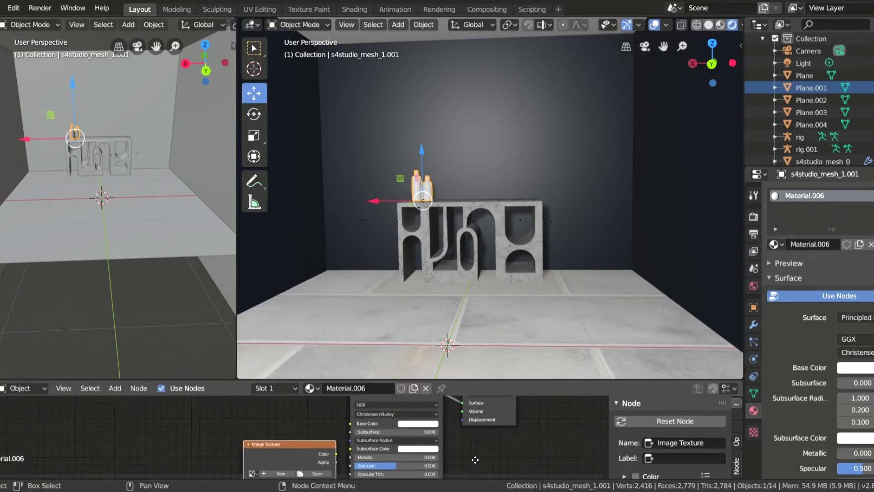
{"action": "left_click_drag", "start_coordinate": [336, 454], "coordinate": [318, 421]}
Load bottle.png from the SCENE TU folder into the bottle material's Image Texture node.
{"action": "left_click", "coordinate": [312, 428]}
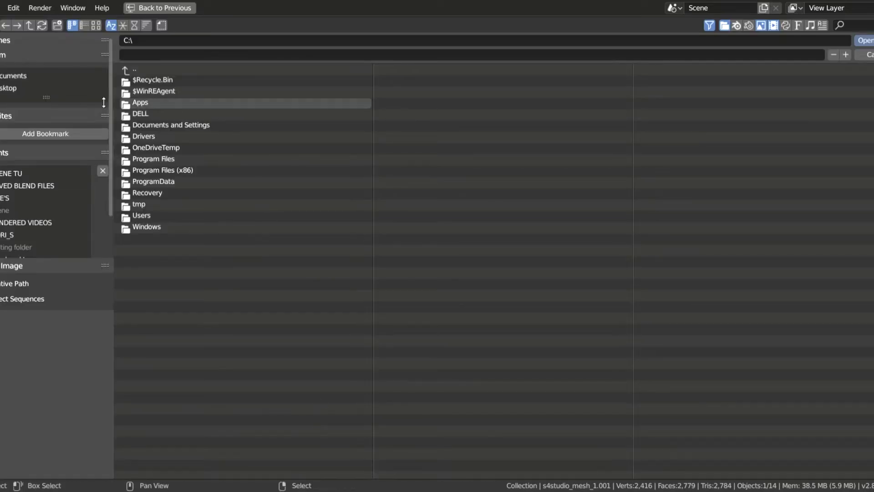
{"action": "left_click", "coordinate": [9, 90]}
{"action": "left_click", "coordinate": [45, 171]}
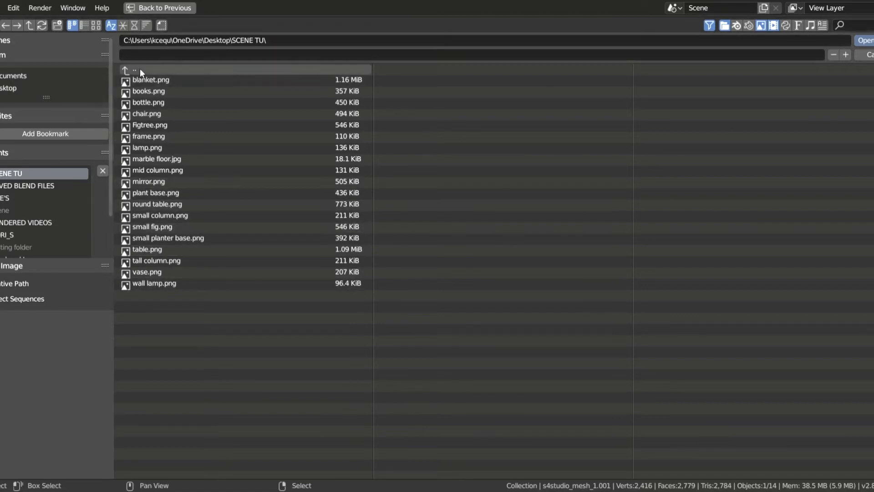
{"action": "double_click", "coordinate": [147, 99]}
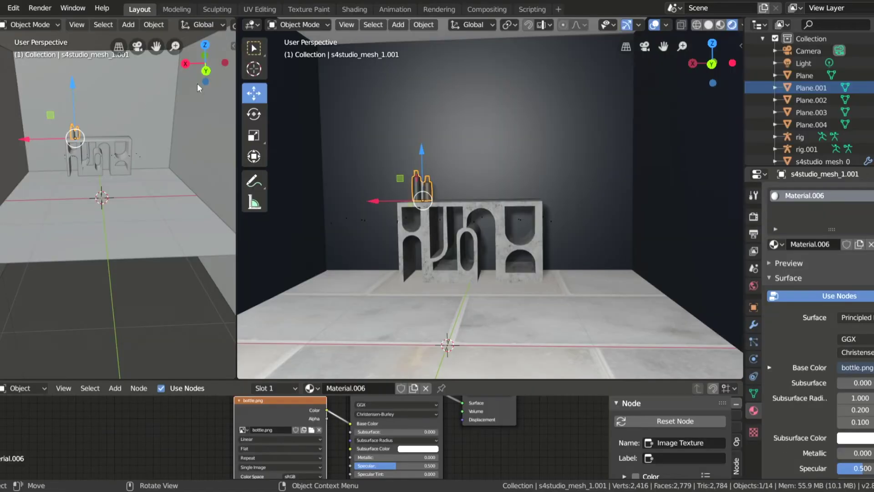
Examine the textured bottles on the table up close, along with the shader settings of their material.
{"action": "mouse_move", "coordinate": [409, 133]}
{"action": "middle_mouse_down"}
{"action": "mouse_move", "coordinate": [409, 144]}
{"action": "mouse_move", "coordinate": [376, 139]}
{"action": "mouse_move", "coordinate": [398, 127]}
{"action": "mouse_move", "coordinate": [558, 180]}
{"action": "middle_mouse_up"}
{"action": "scroll", "coordinate": [386, 140], "scroll_direction": "up", "scroll_amount": 1}
{"action": "middle_click_drag", "start_coordinate": [471, 152], "coordinate": [574, 168], "text": "shift"}
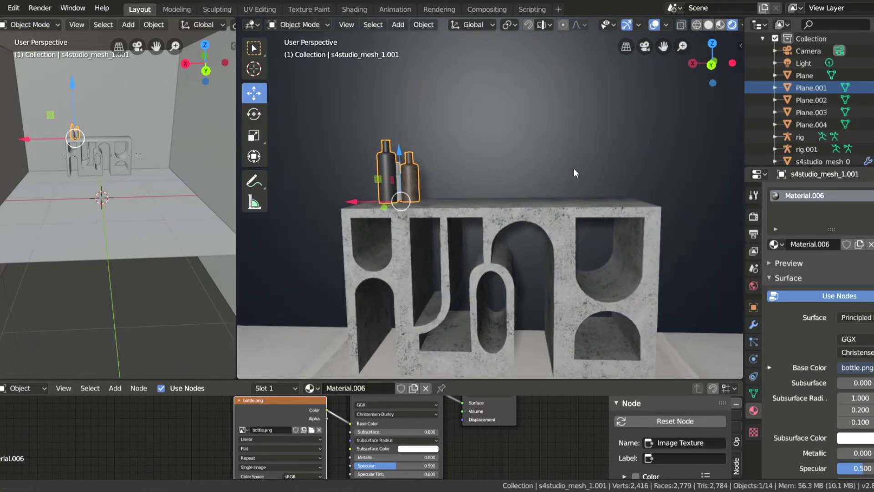
{"action": "scroll", "coordinate": [411, 167], "scroll_direction": "up", "scroll_amount": 3}
{"action": "middle_click_drag", "start_coordinate": [411, 165], "coordinate": [426, 136]}
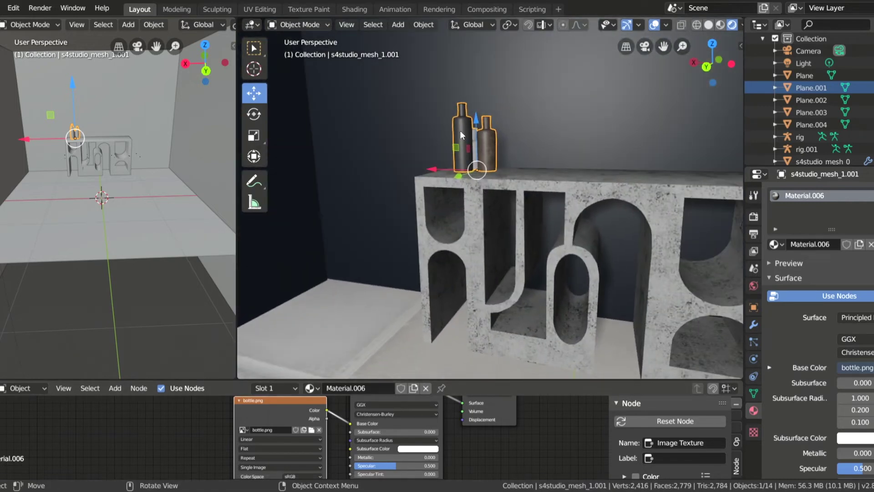
{"action": "scroll", "coordinate": [385, 457], "scroll_direction": "down", "scroll_amount": 1}
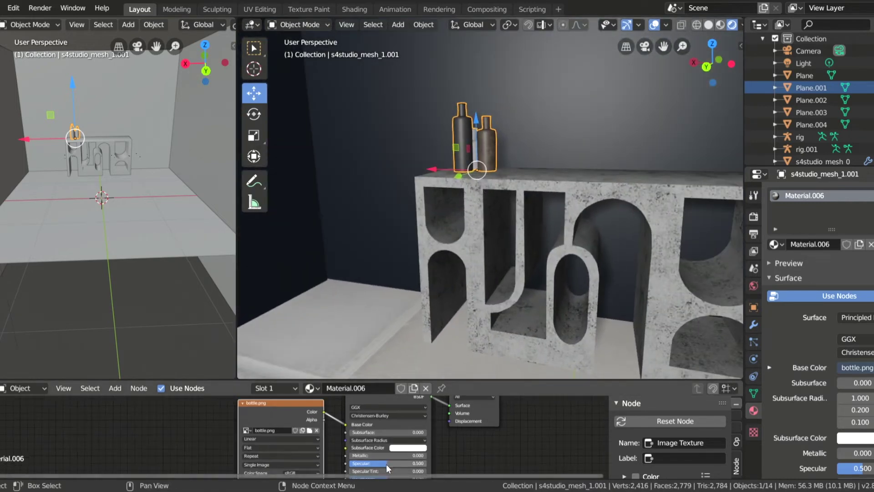